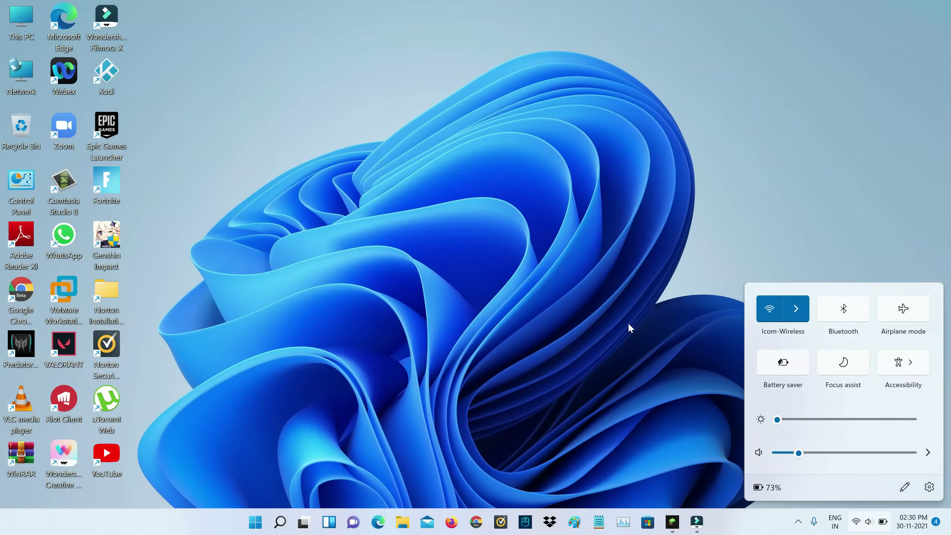
- Dismiss the quick settings flyout, leaving the plain desktop
left_click(628, 323)
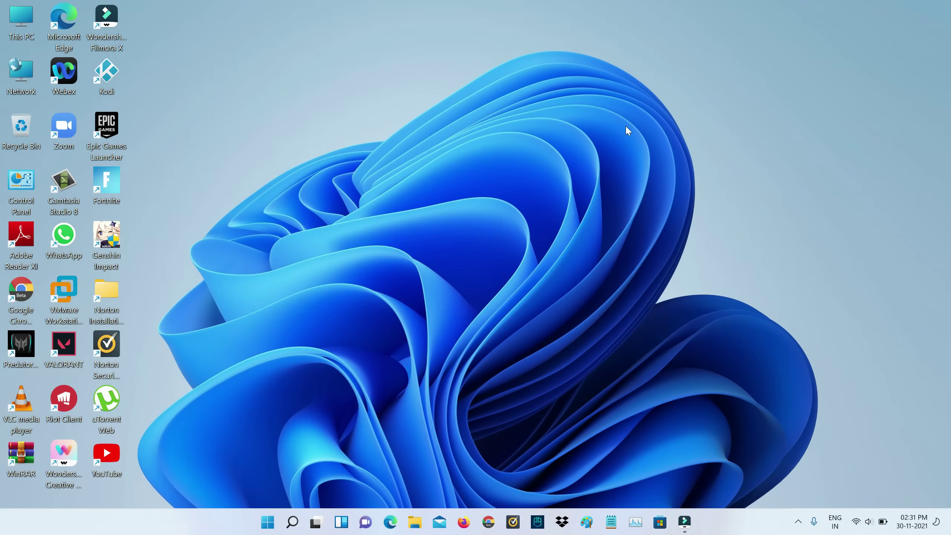
- Launch Settings from the Start menu and go to the Apps section
key("super")
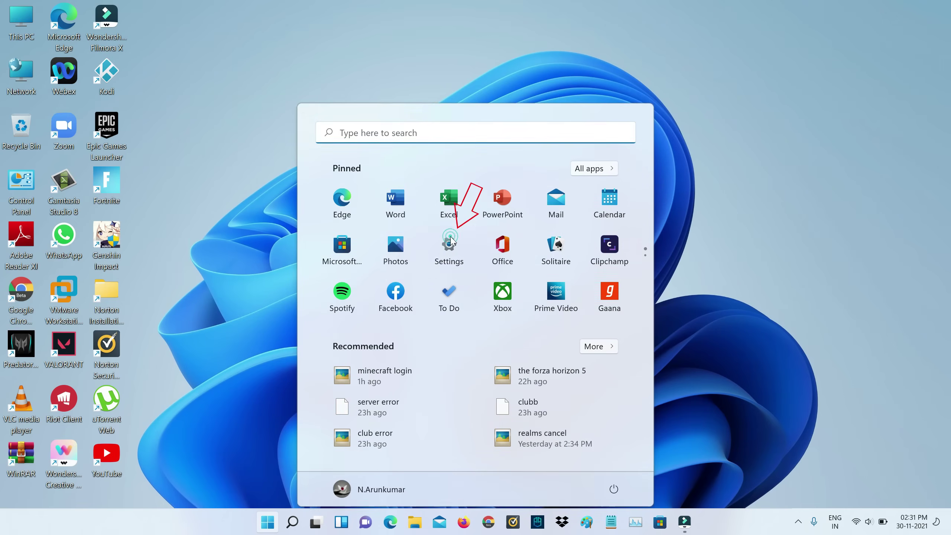
left_click(450, 242)
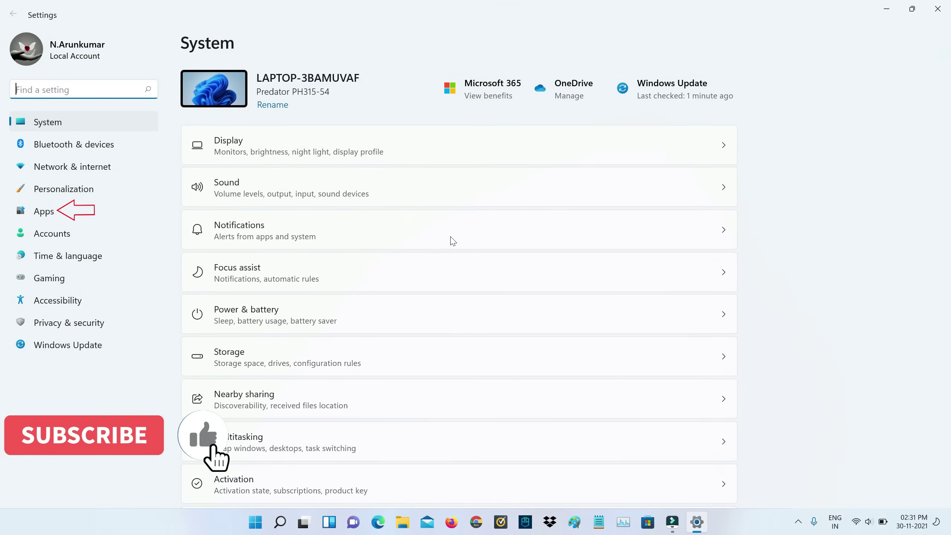
left_click(113, 217)
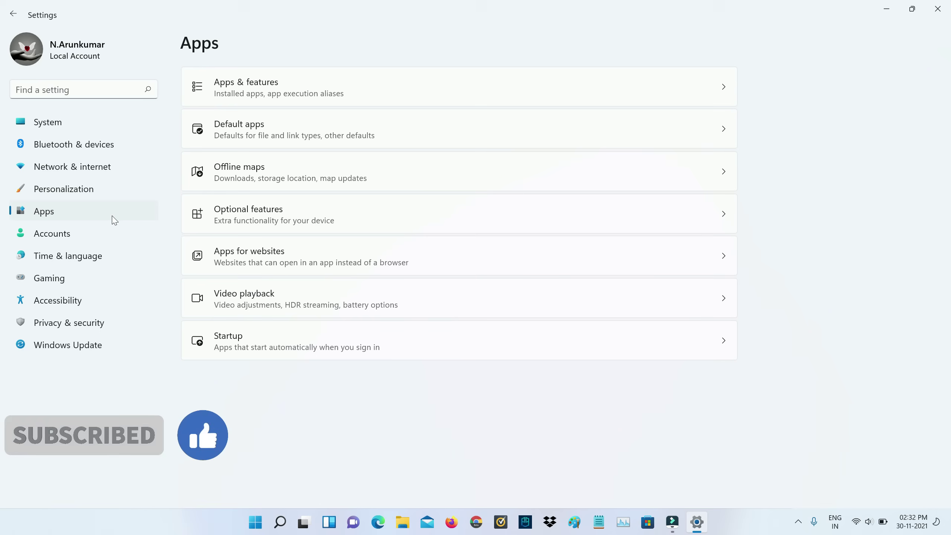
- Search Apps & features for Minecraft and bring up the Minecraft Launcher options menu
left_click(380, 85)
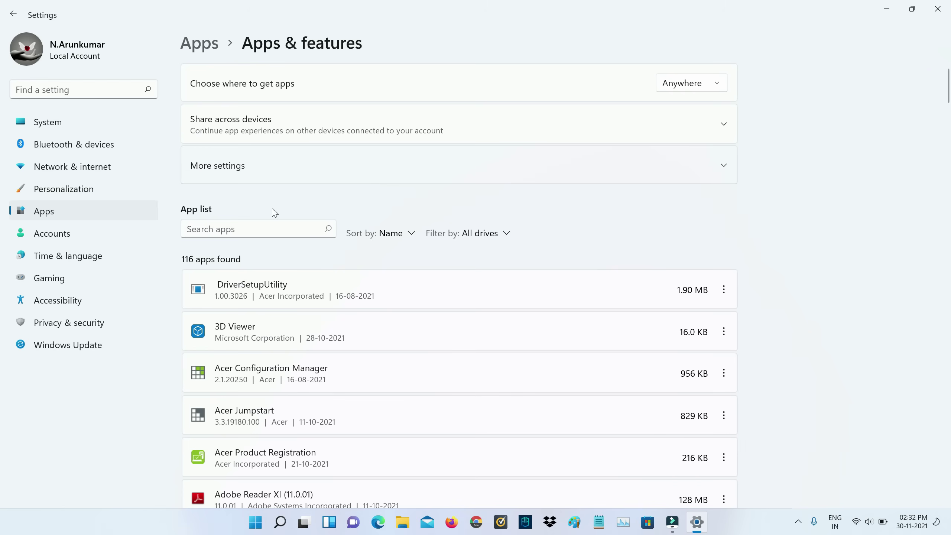
left_click(263, 229)
type("Minecraft l")
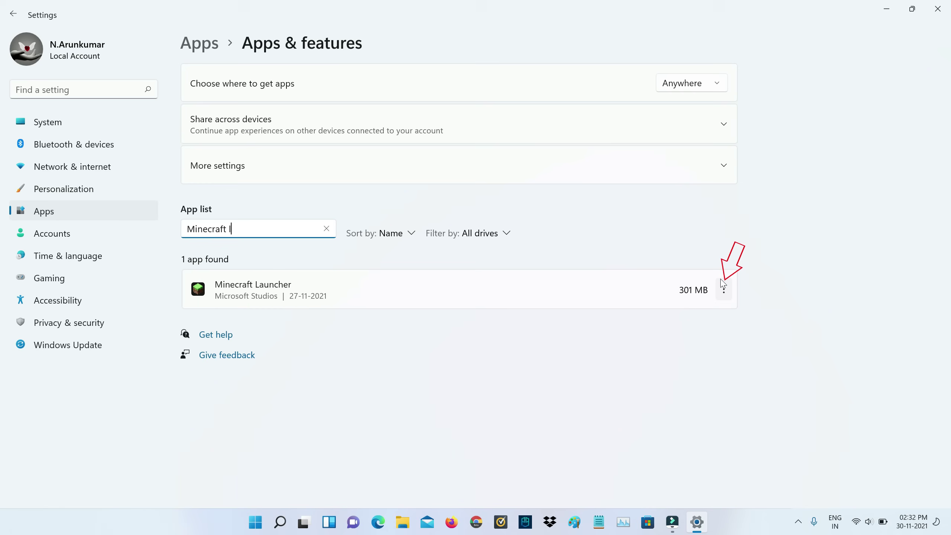
left_click(725, 290)
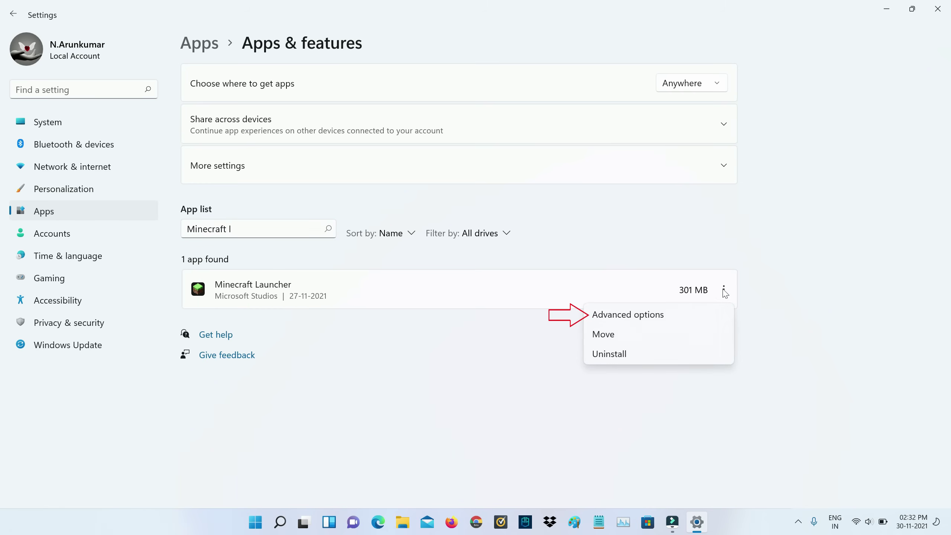
- Reset Minecraft Launcher from its Advanced options, confirming the data wipe, then close Settings
left_click(681, 315)
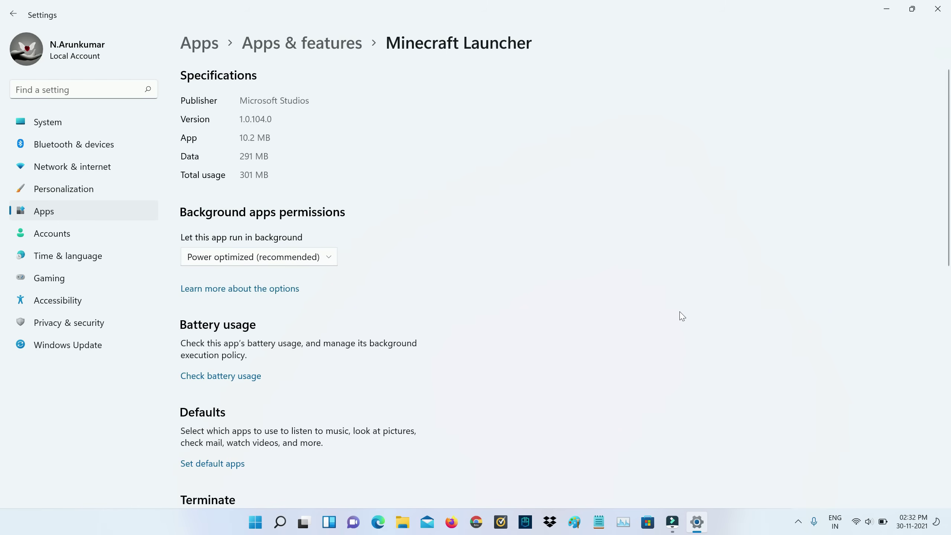
scroll(6, 216, "down", 5)
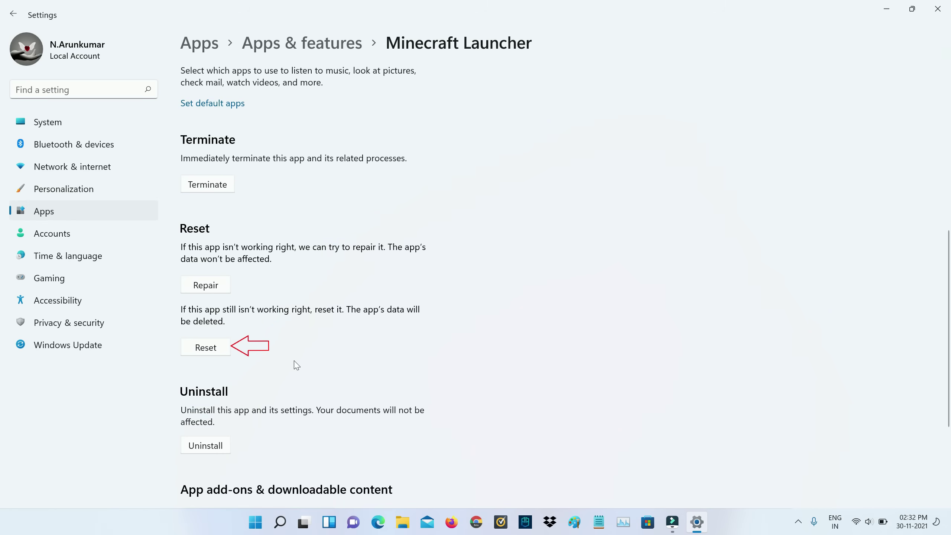
left_click(221, 349)
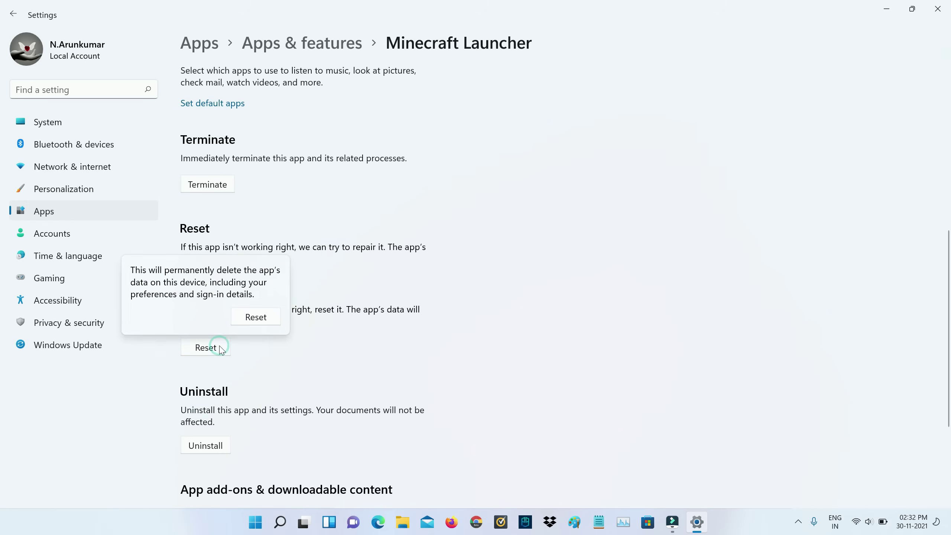
left_click(261, 318)
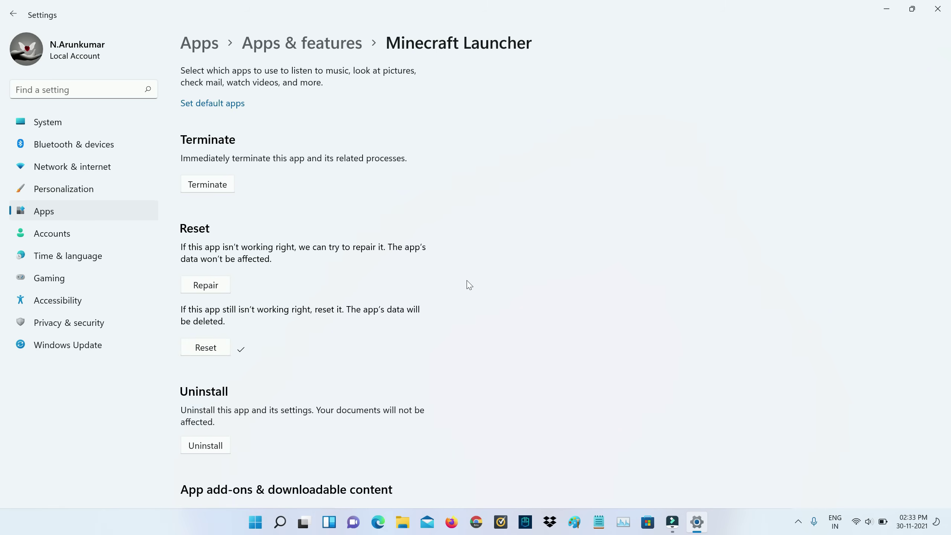
left_click(938, 9)
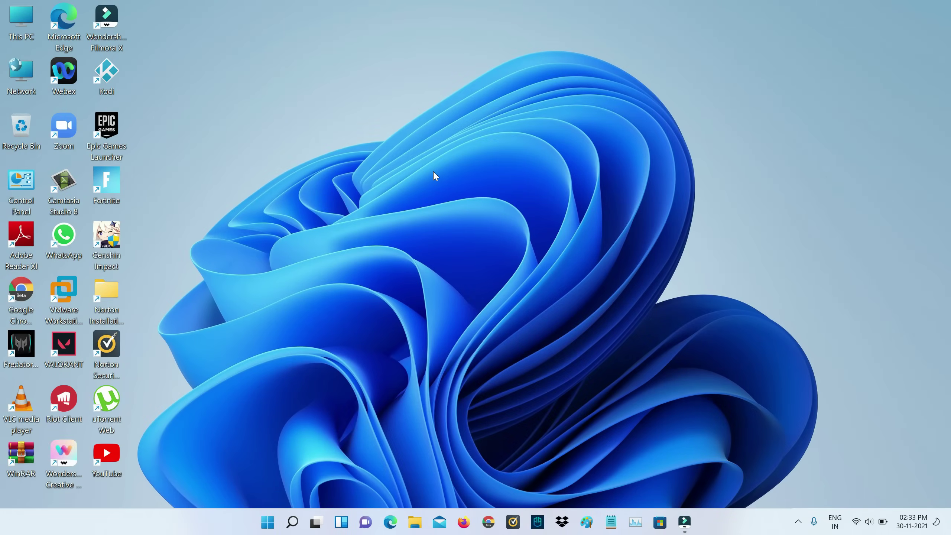
- Browse This PC into the Acer (C:) drive and turn on Hidden items in the view options
key("super+e")
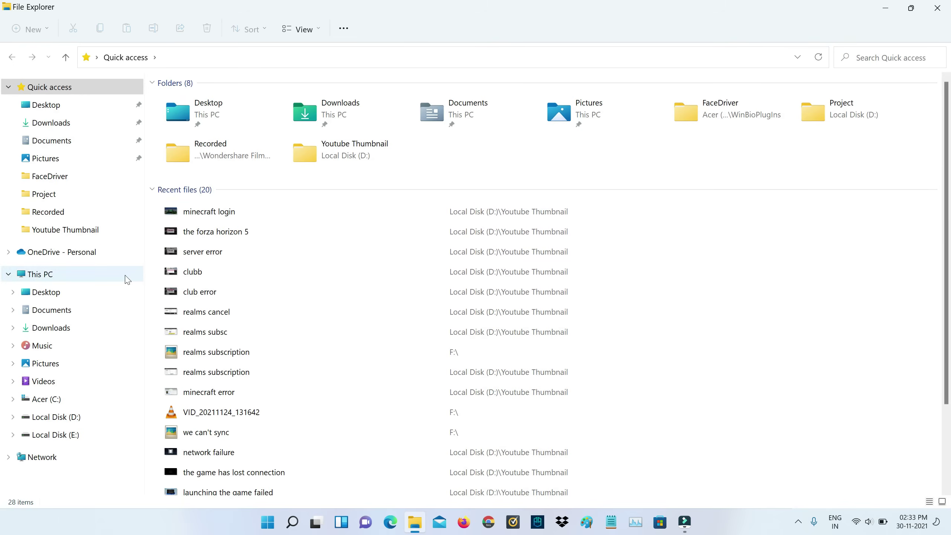
left_click(123, 274)
left_click(254, 189)
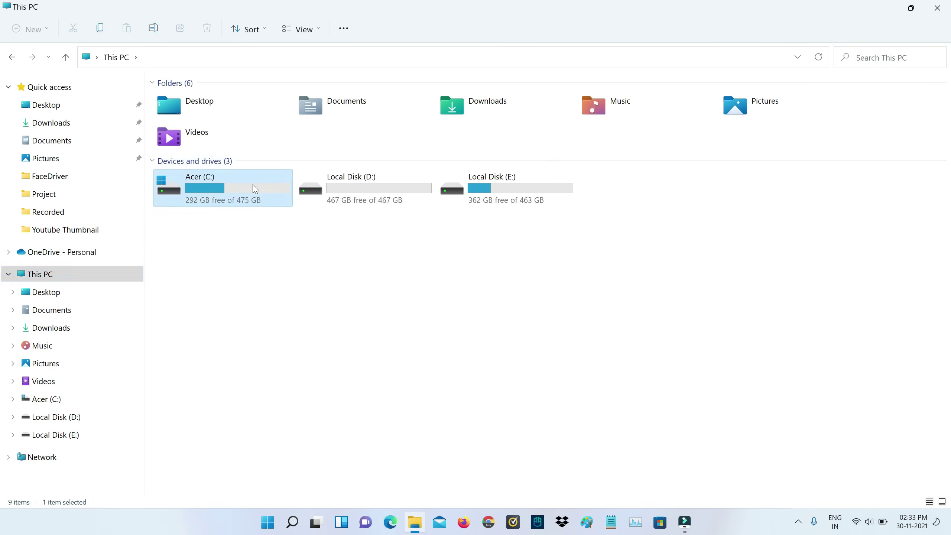
double_click(253, 189)
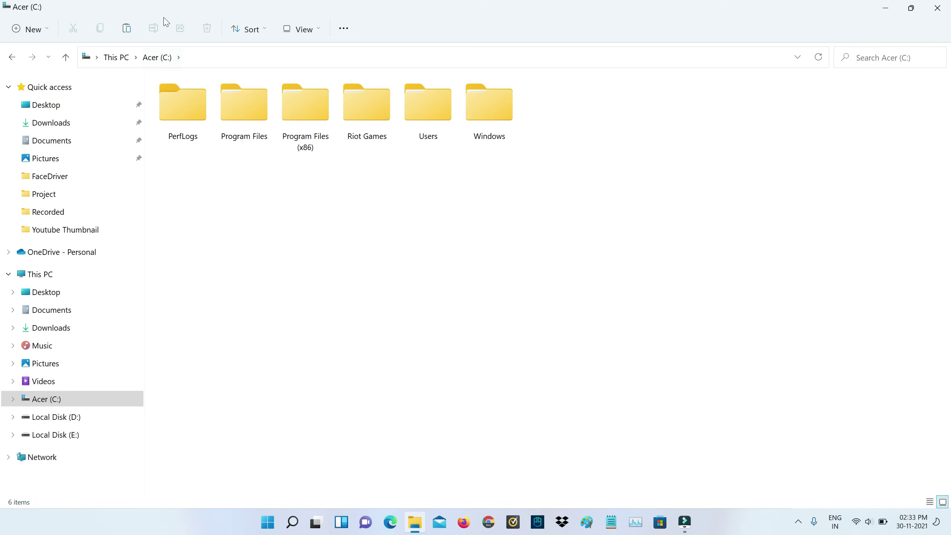
left_click(302, 28)
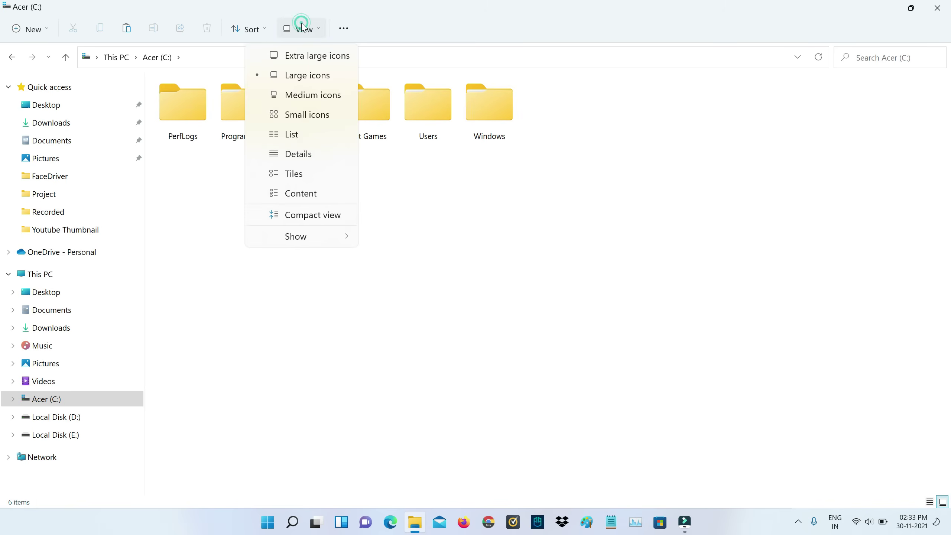
mouse_move(301, 236)
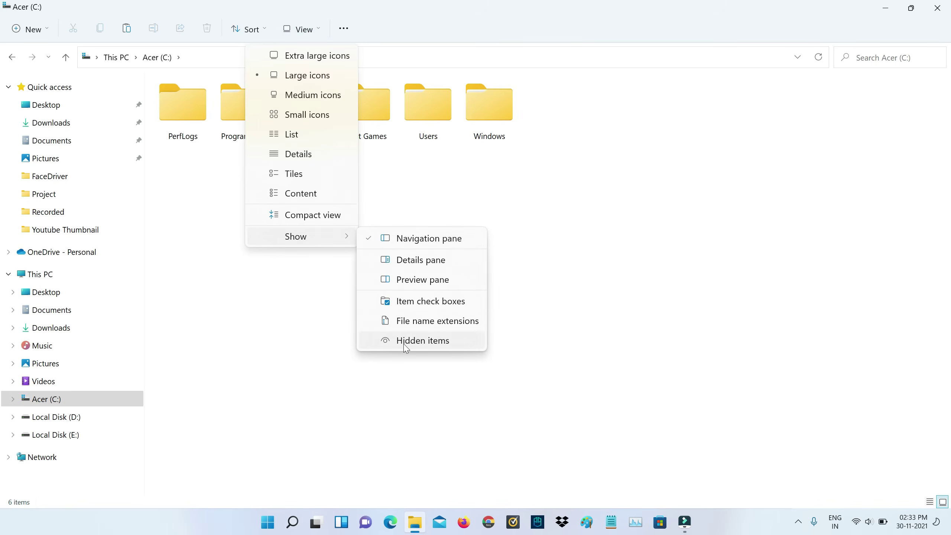
left_click(405, 341)
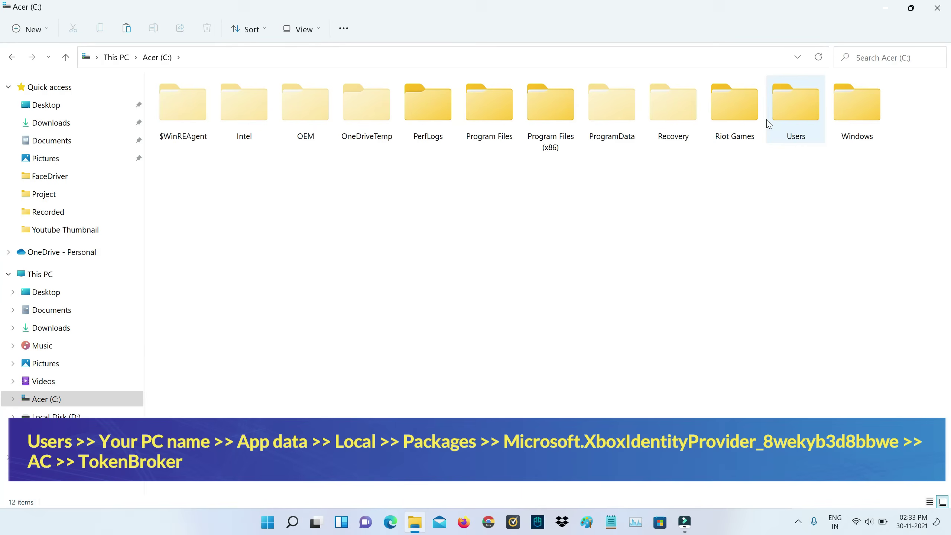
- Navigate Users > Acer > AppData > Local > Packages > Microsoft.XboxIdentityProvider_8wekyb3d8bbwe > AC > TokenBroker
double_click(789, 122)
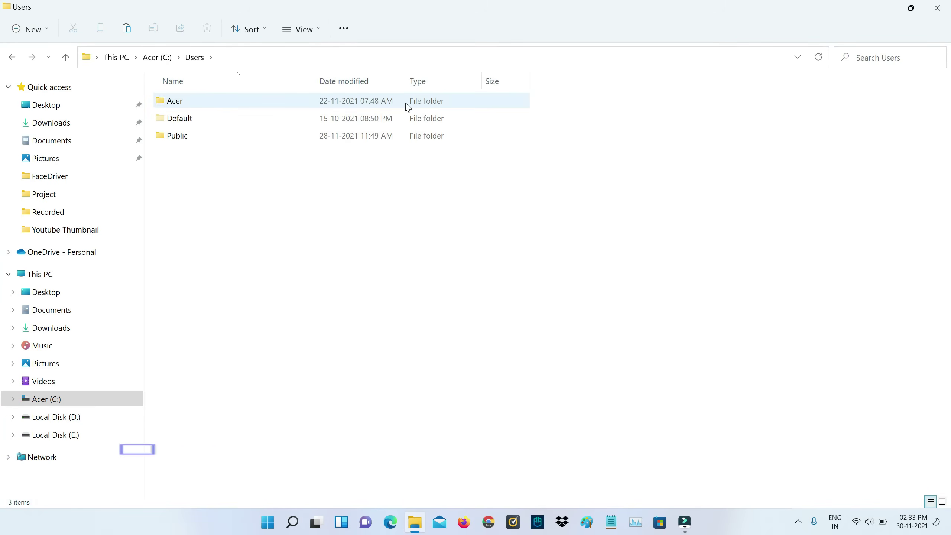
double_click(405, 103)
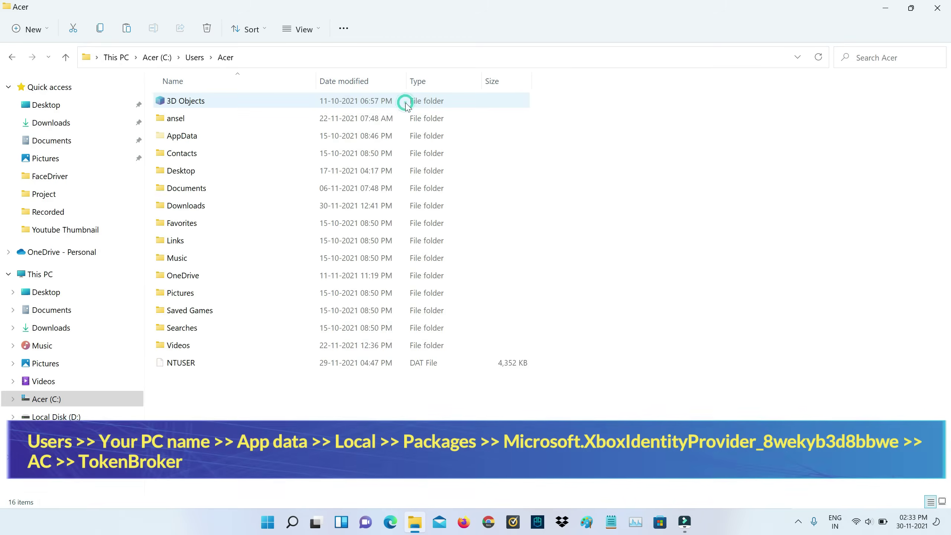
double_click(248, 142)
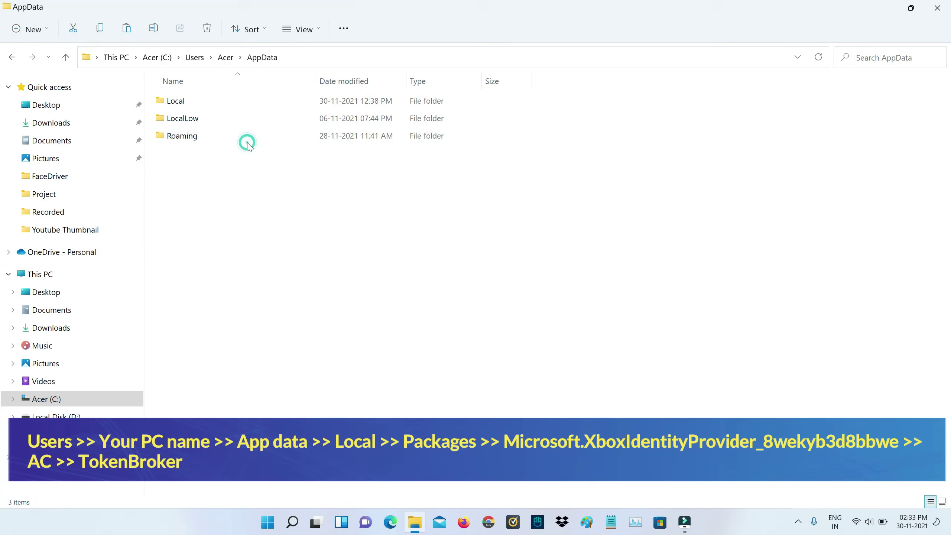
double_click(297, 102)
type("p")
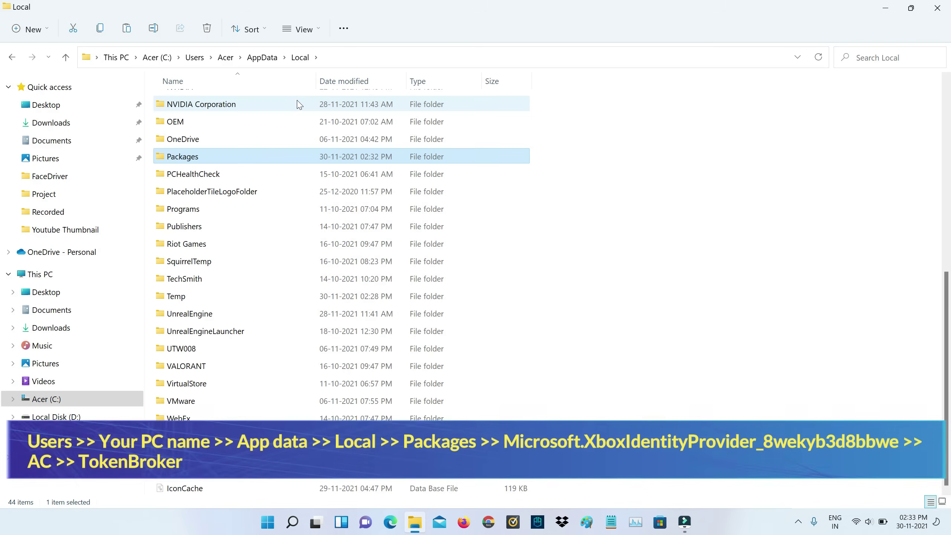
double_click(303, 156)
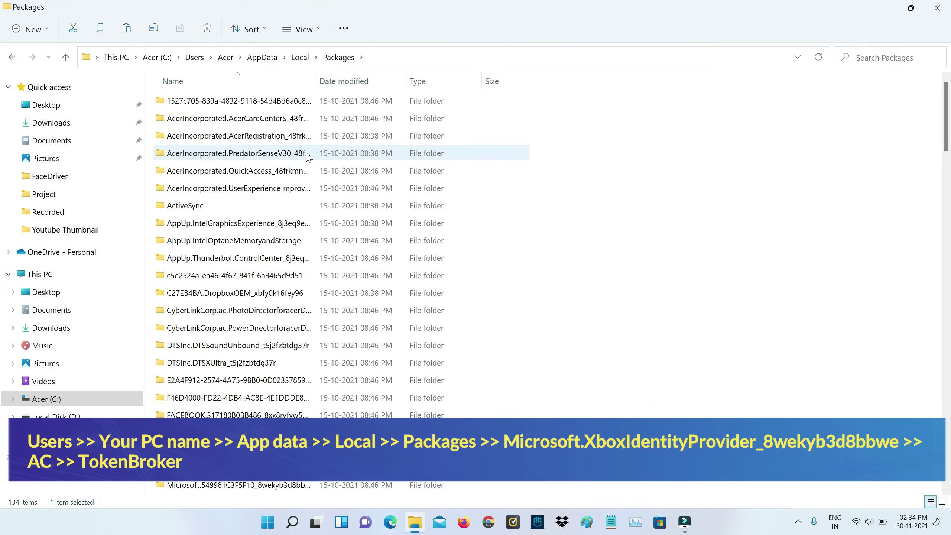
scroll(307, 157, "down", 10)
scroll(307, 157, "down", 10)
double_click(305, 311)
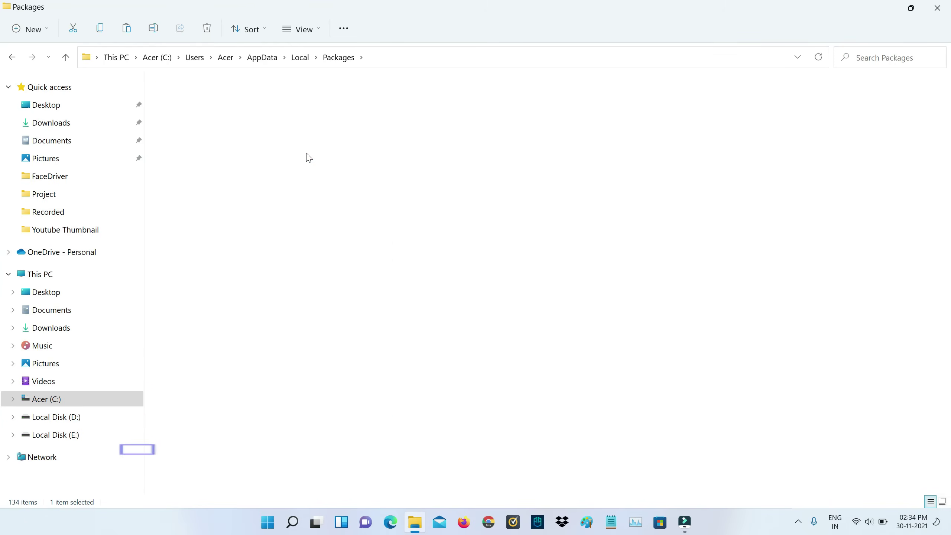
double_click(370, 101)
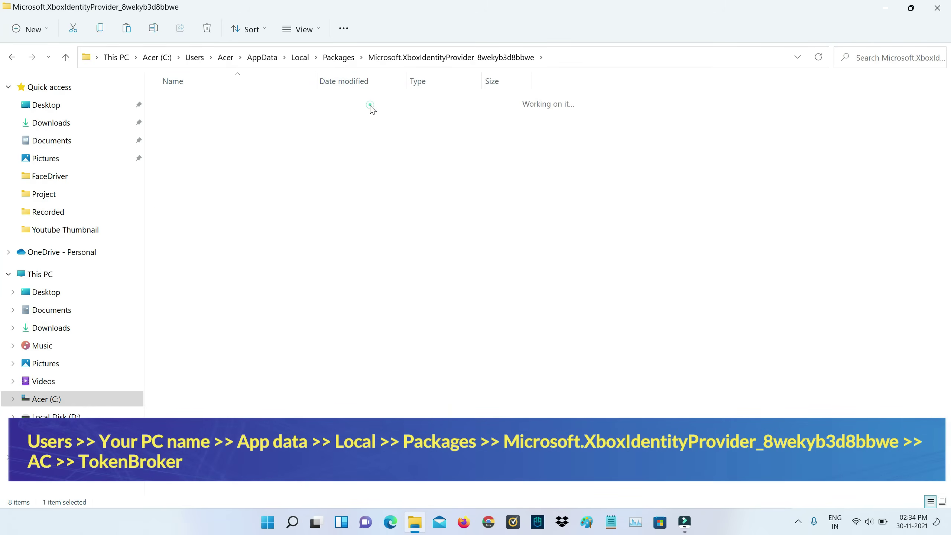
double_click(359, 138)
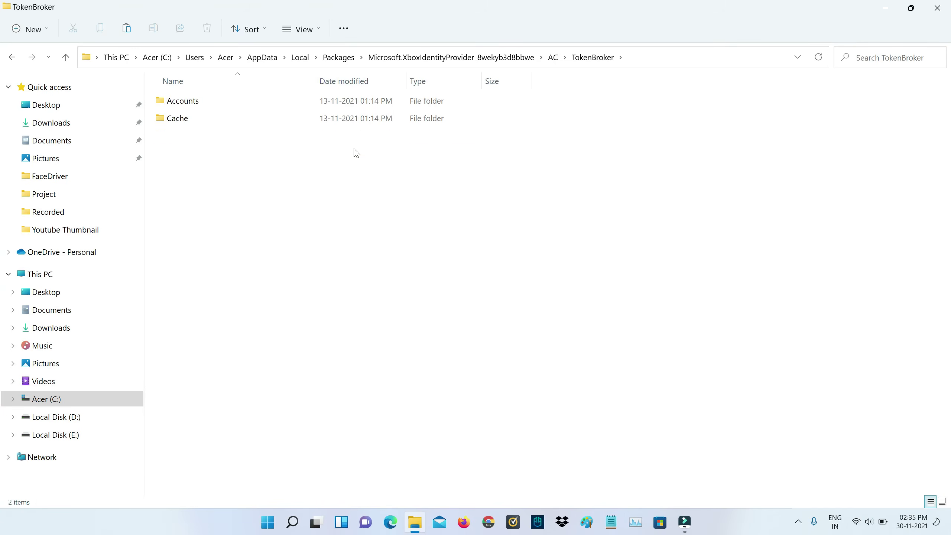
- Delete the Accounts and Cache folders, close Explorer and bring up the Run dialog
key("ctrl+a")
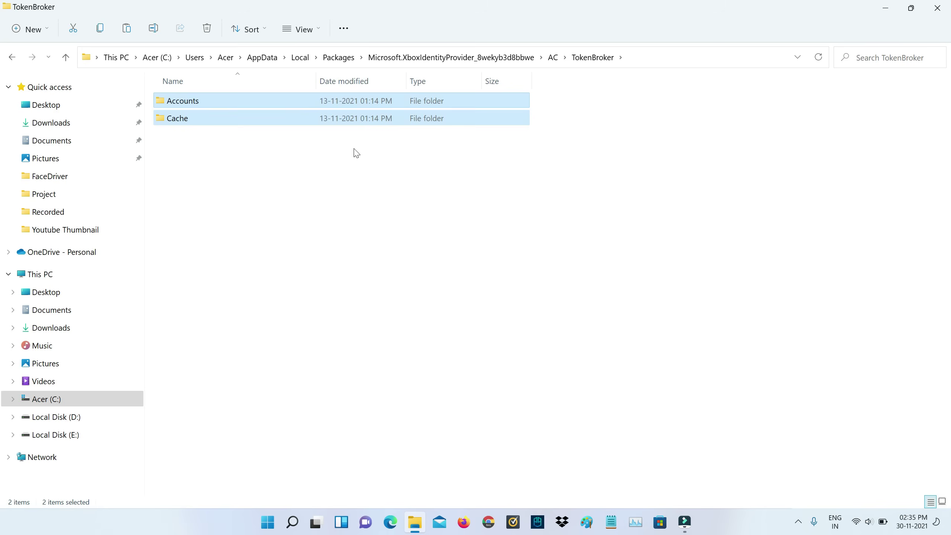
key("Delete")
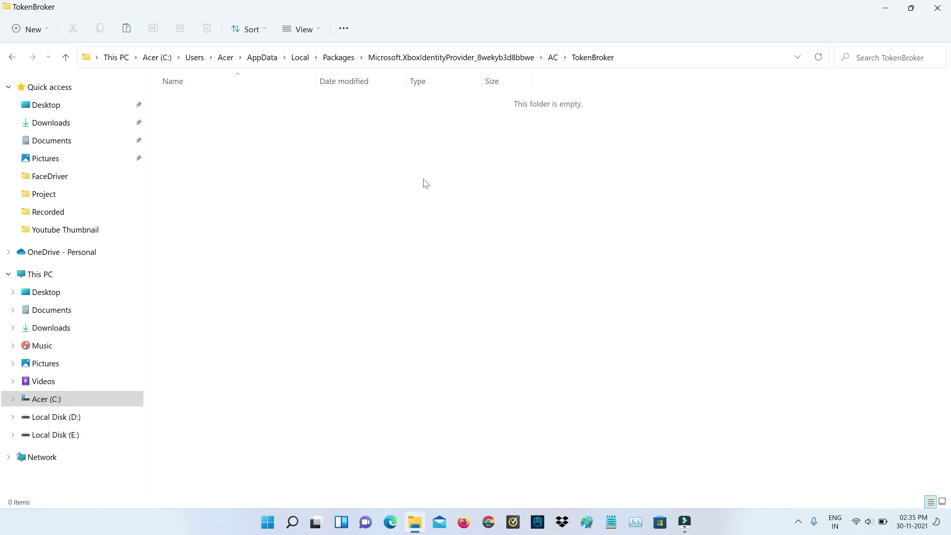
left_click(937, 7)
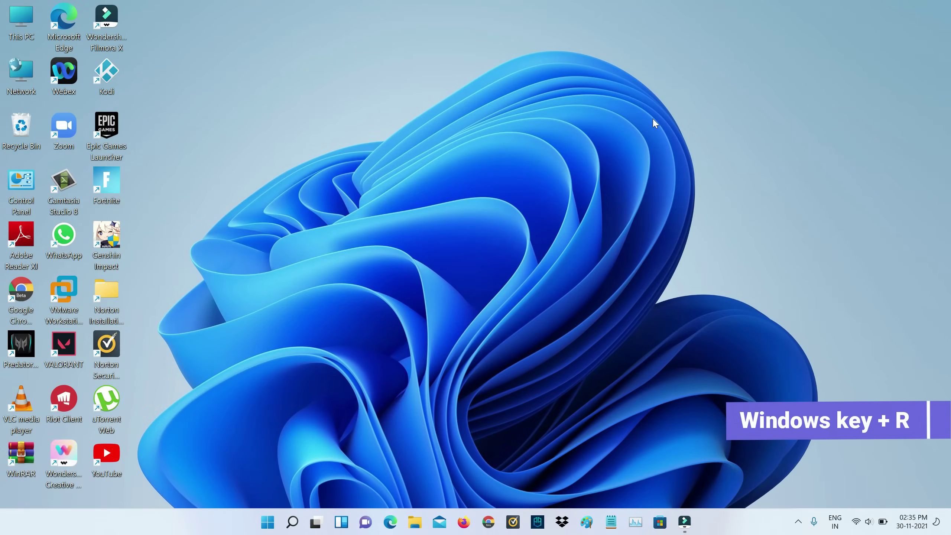
key("super+r")
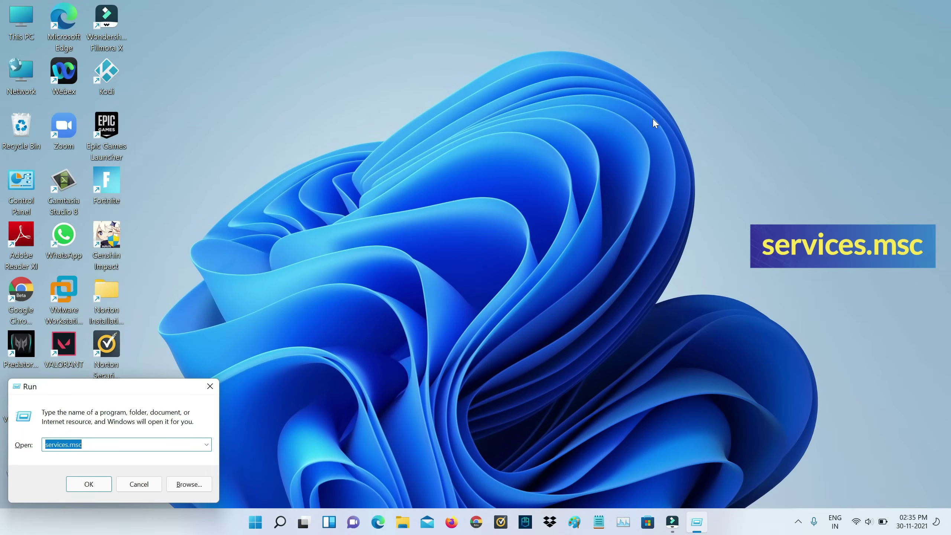
- Run services.msc and jump to the Xbox services, opening Xbox Accessory Management Service properties
key("Return")
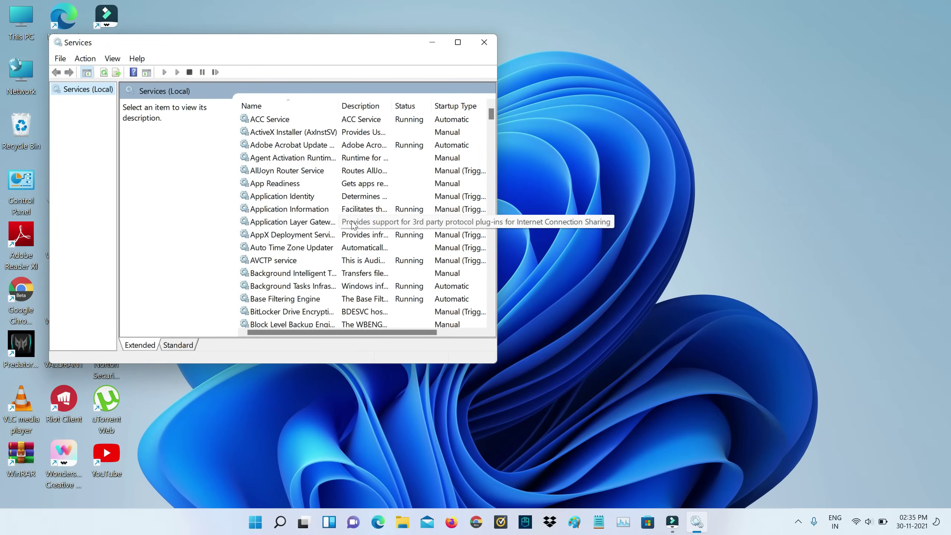
left_click(351, 226)
key("x")
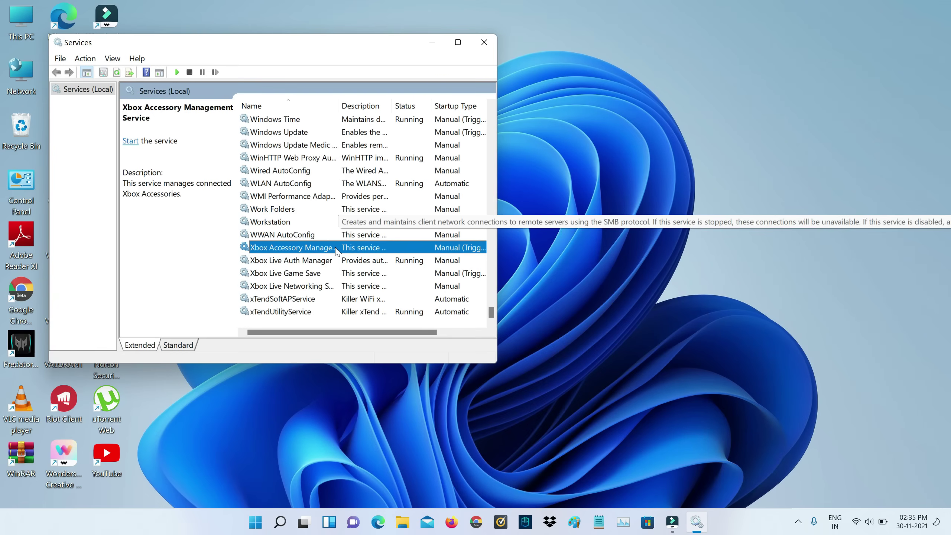
double_click(336, 250)
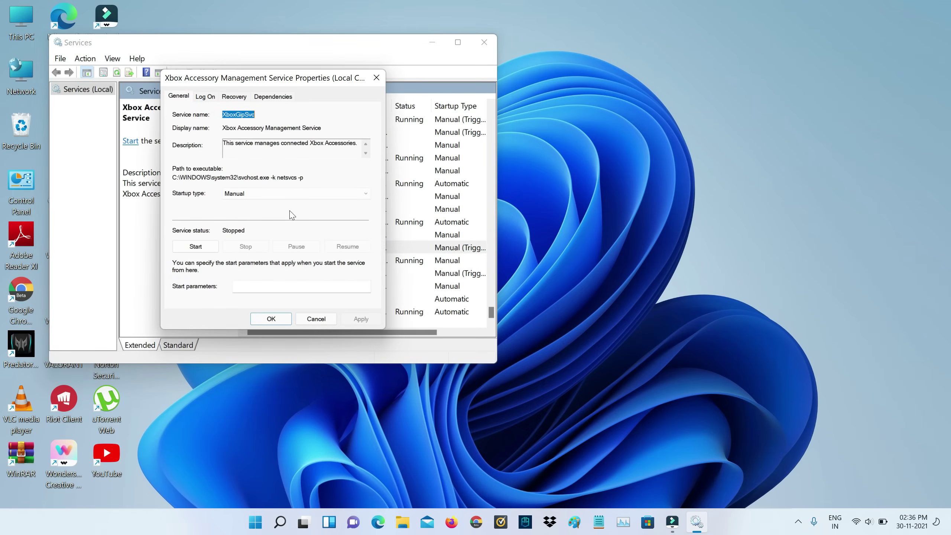
- Set its startup type to Automatic, start the service and confirm with OK
left_click(333, 195)
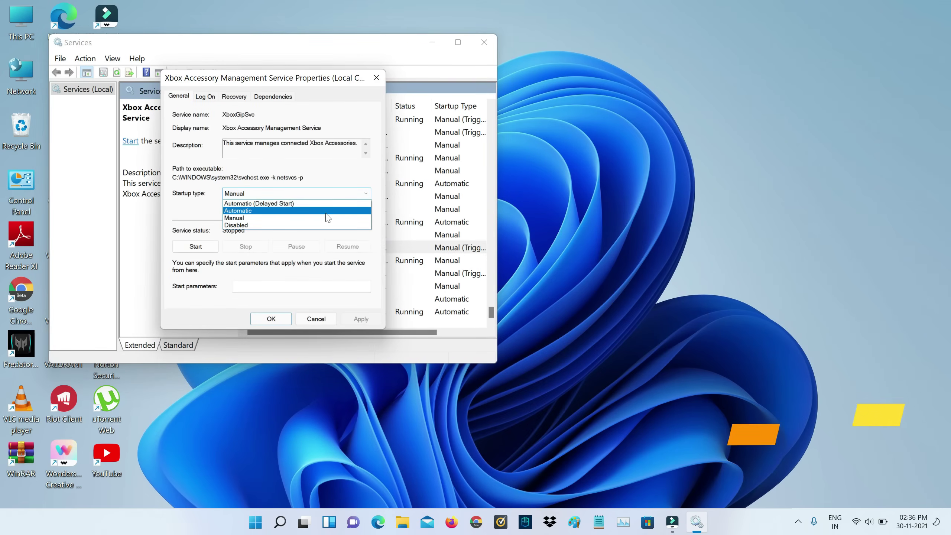
left_click(325, 212)
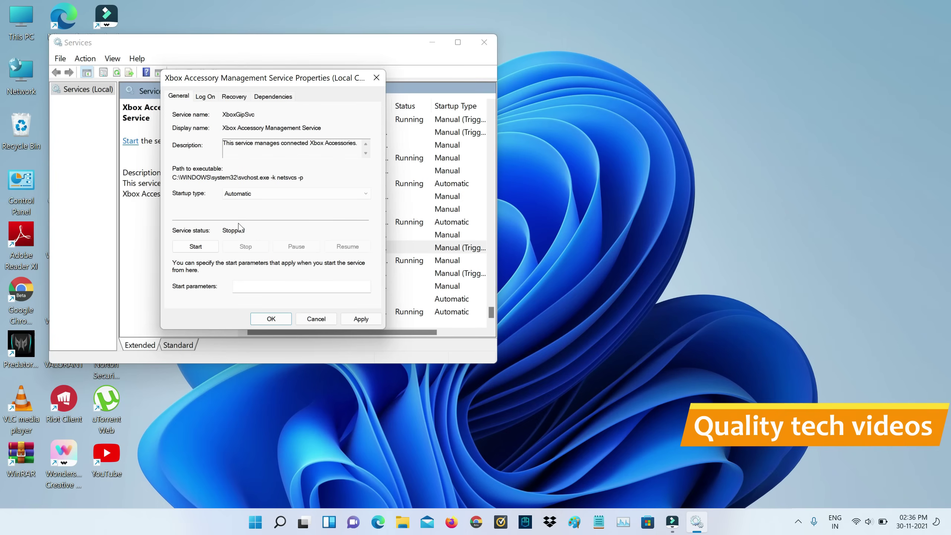
left_click(195, 247)
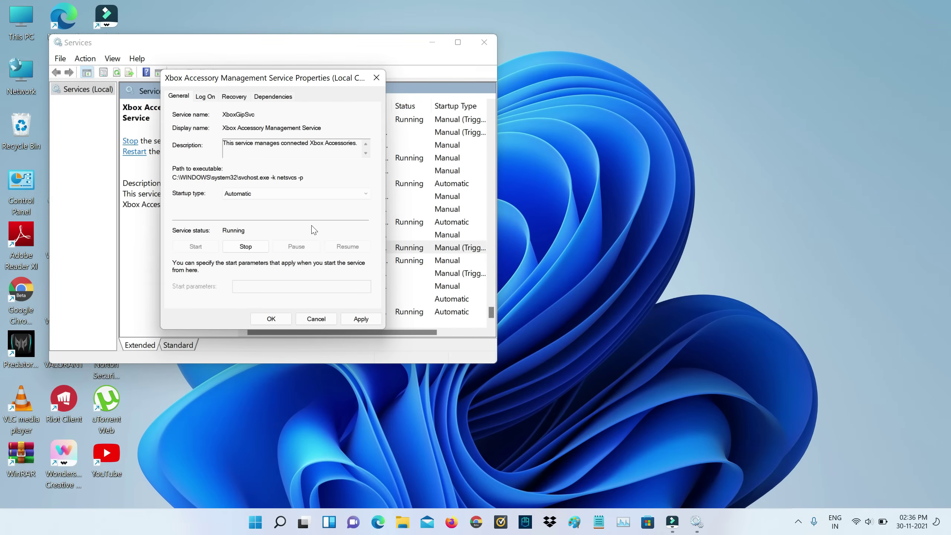
left_click(272, 320)
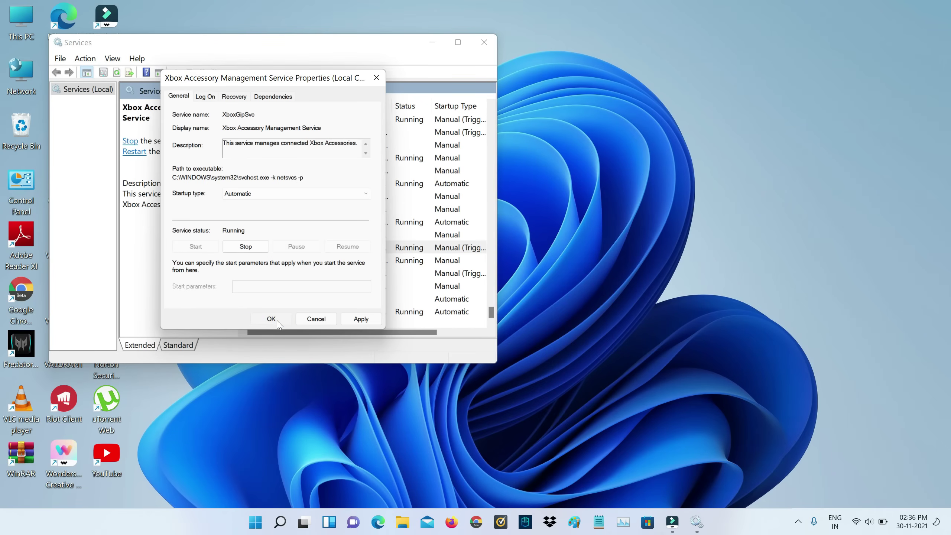
- Set Xbox Live Auth Manager's startup type to Automatic and confirm
double_click(392, 260)
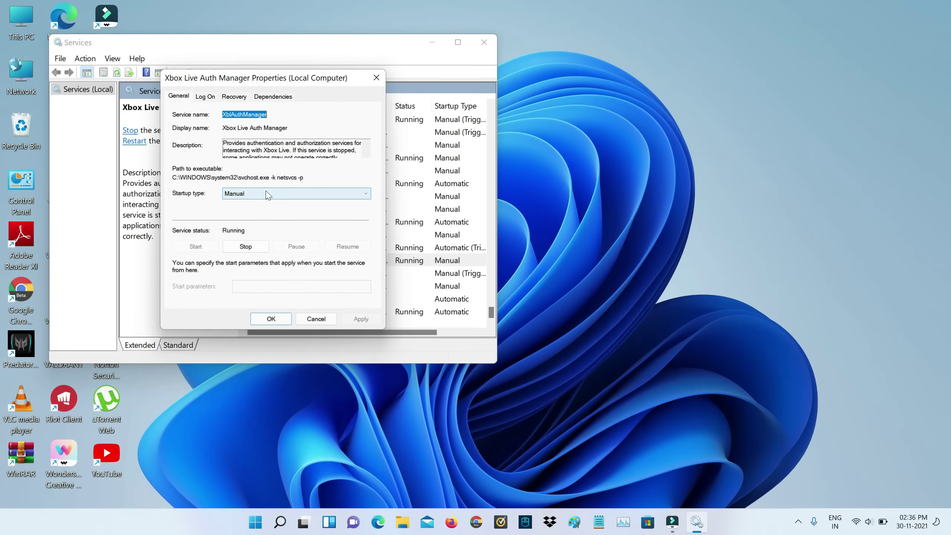
left_click(263, 195)
left_click(283, 212)
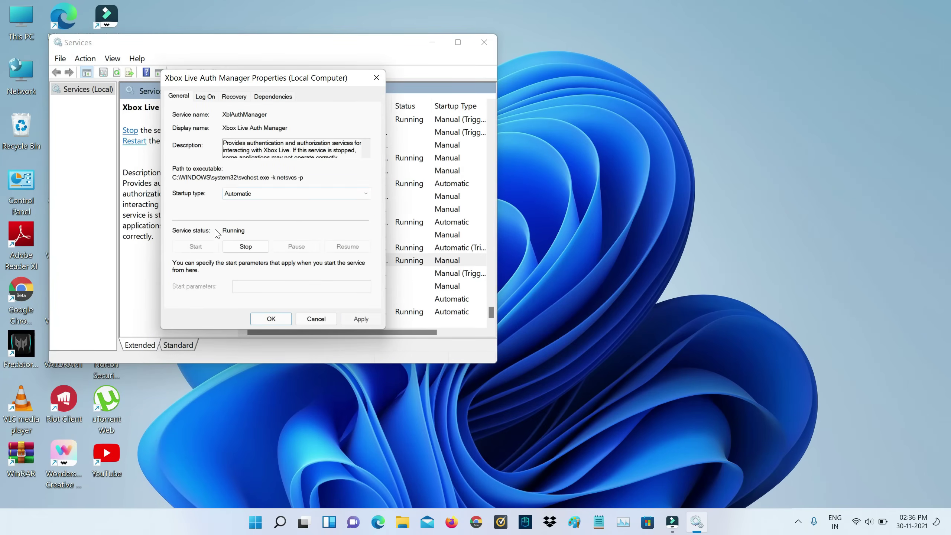
left_click(283, 322)
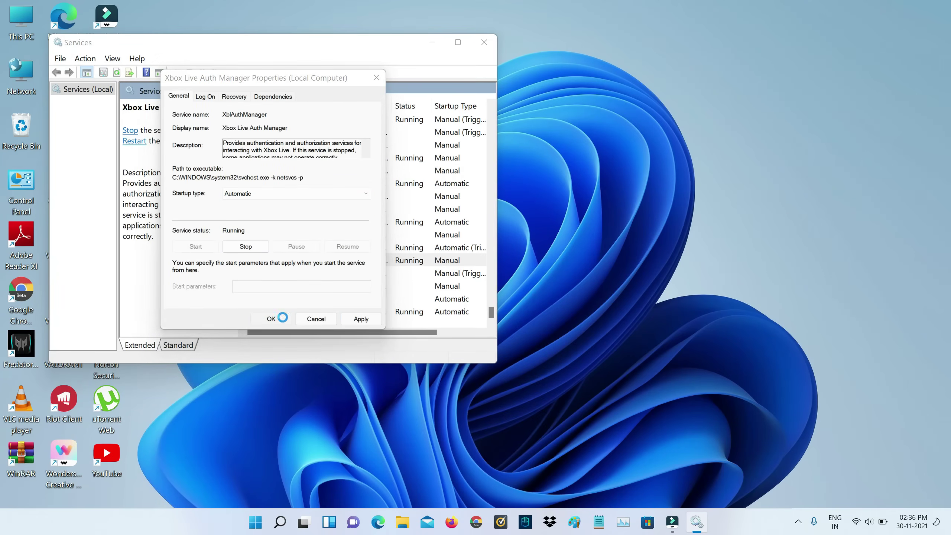
- Set Xbox Live Game Save to Automatic, start it and confirm
double_click(414, 274)
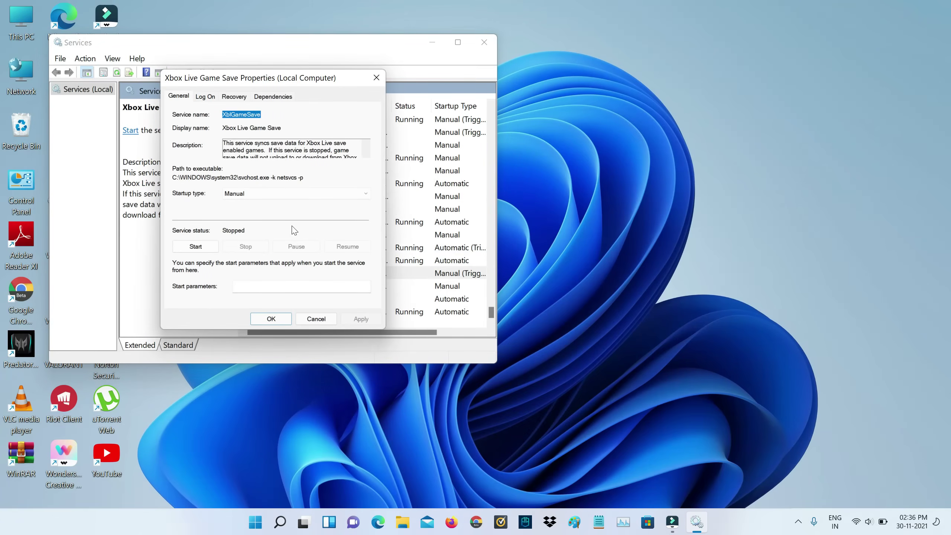
left_click(280, 194)
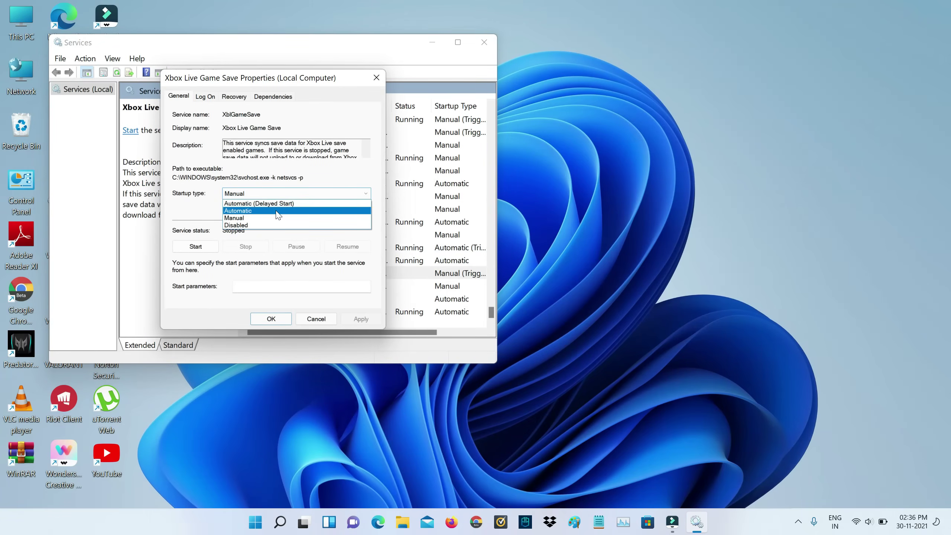
left_click(280, 212)
left_click(201, 248)
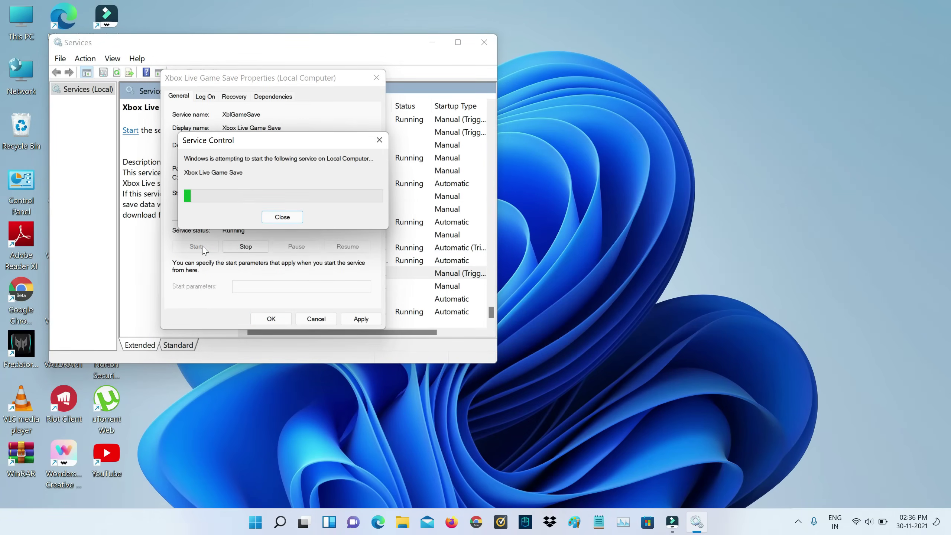
left_click(272, 319)
- Set Xbox Live Networking Service to Automatic, start it and confirm
double_click(401, 287)
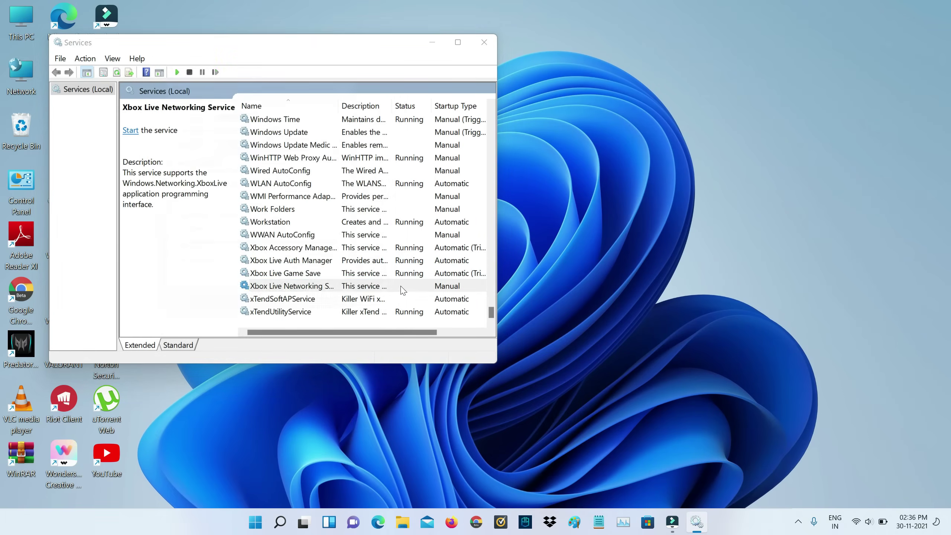
left_click(277, 194)
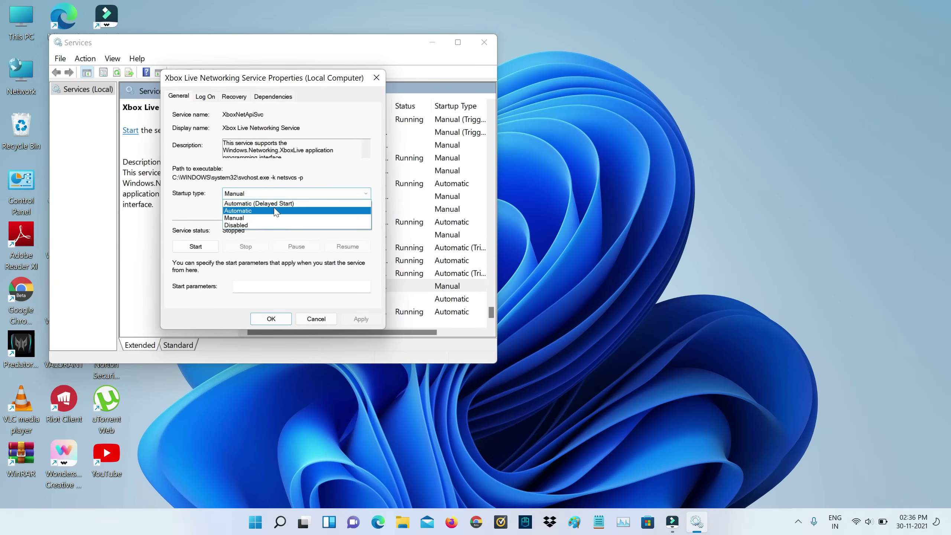
left_click(273, 211)
left_click(202, 250)
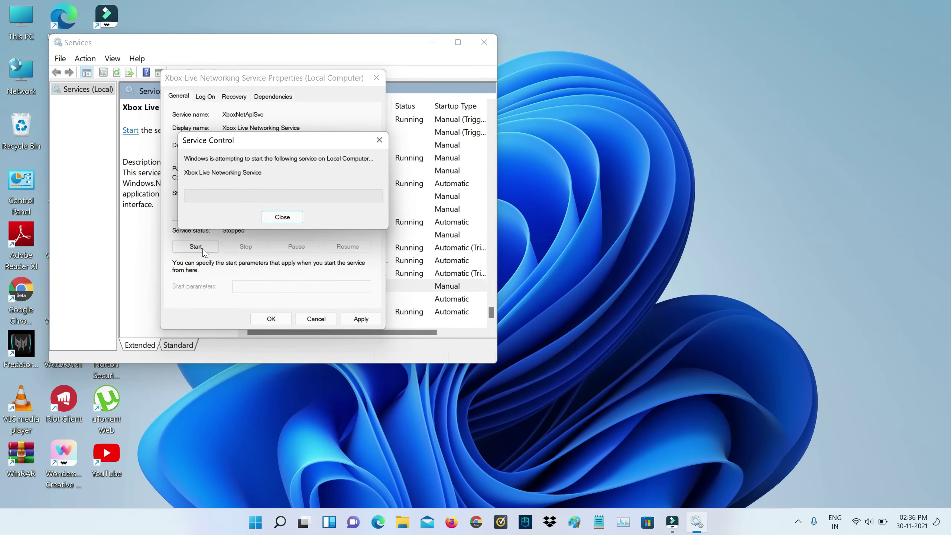
left_click(273, 319)
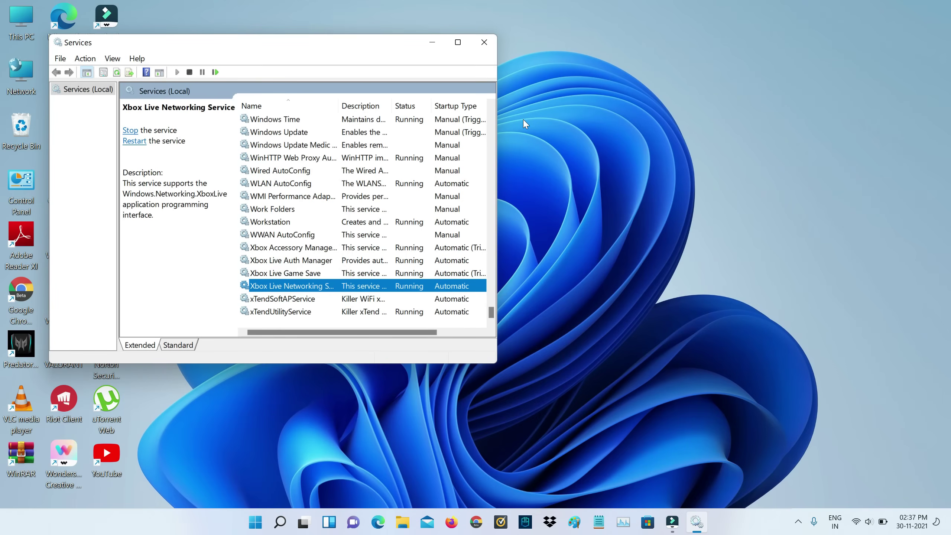
- Close the Services window, returning to the desktop
left_click(484, 42)
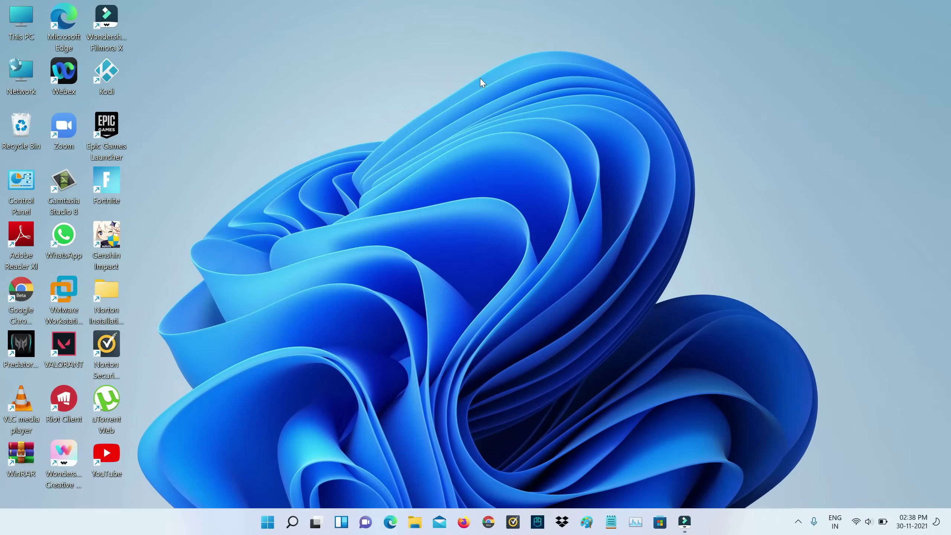
- Choose Restart in the Shut Down Windows dialog, then glance at and dismiss quick settings
key("alt+F4")
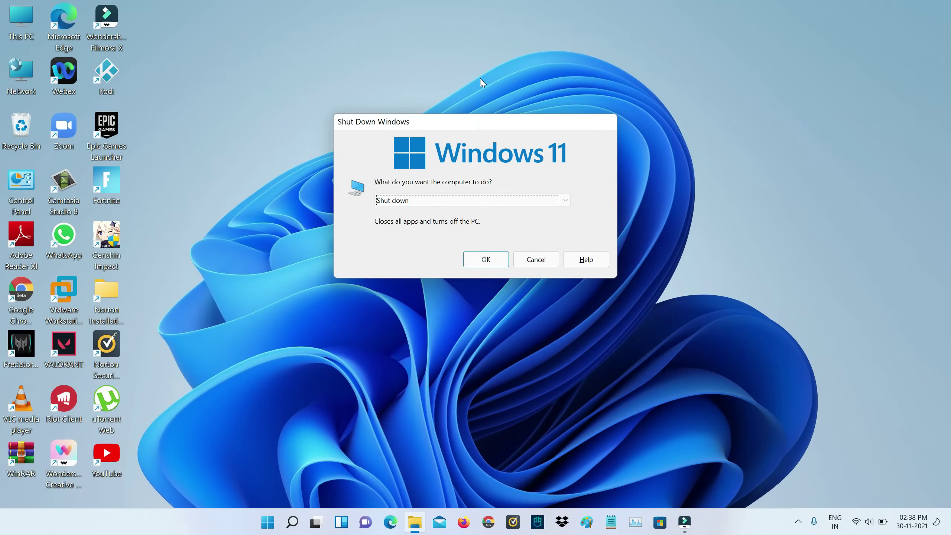
key("Down")
key("Return")
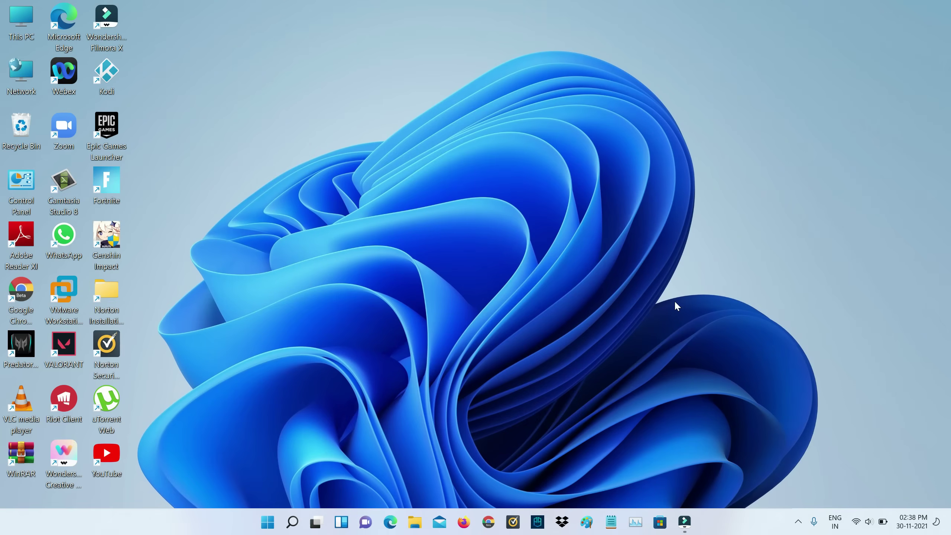
left_click(856, 523)
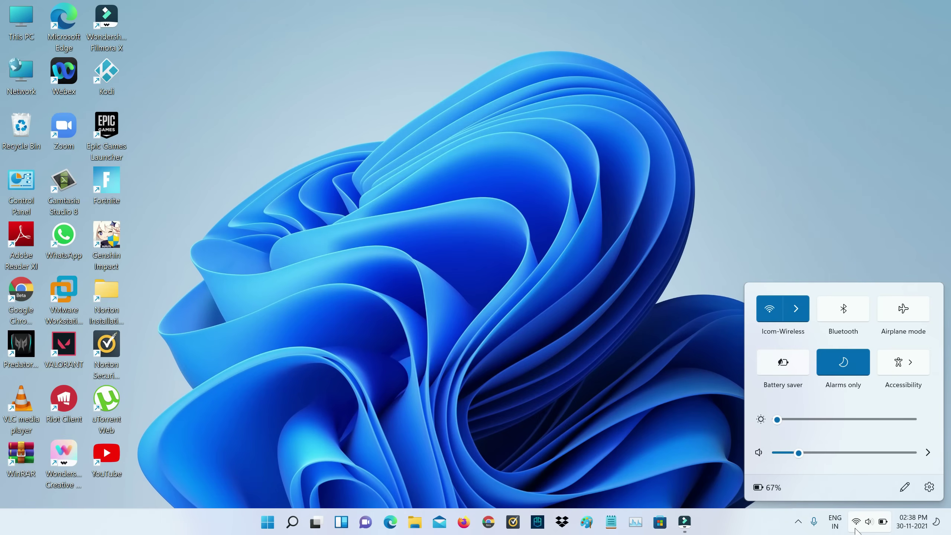
left_click(397, 153)
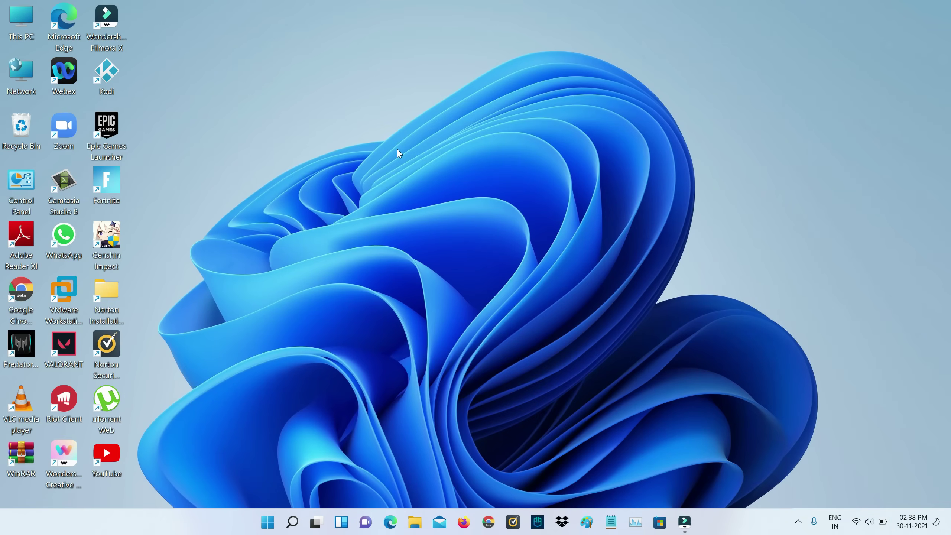
- Launch Minecraft Launcher from Windows Start search by searching 'min'
key("super")
type("m")
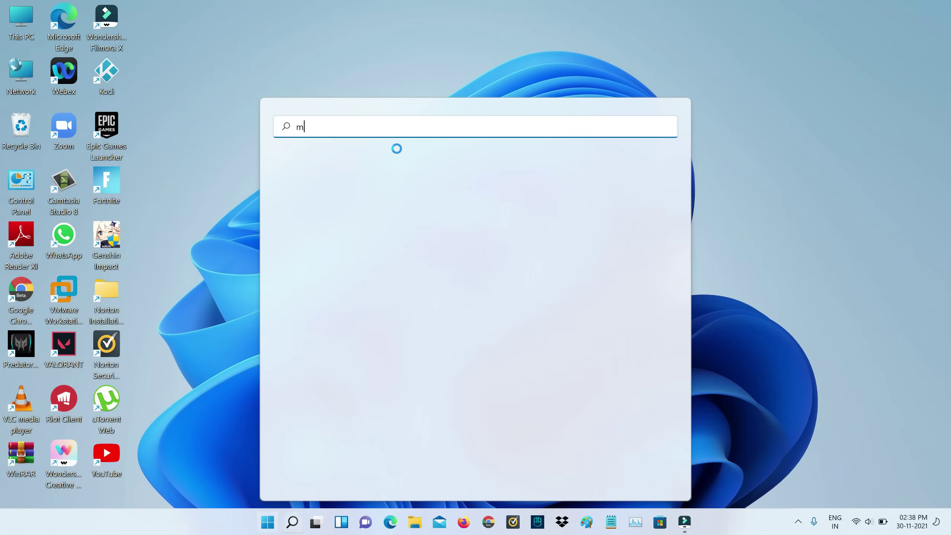
type("in")
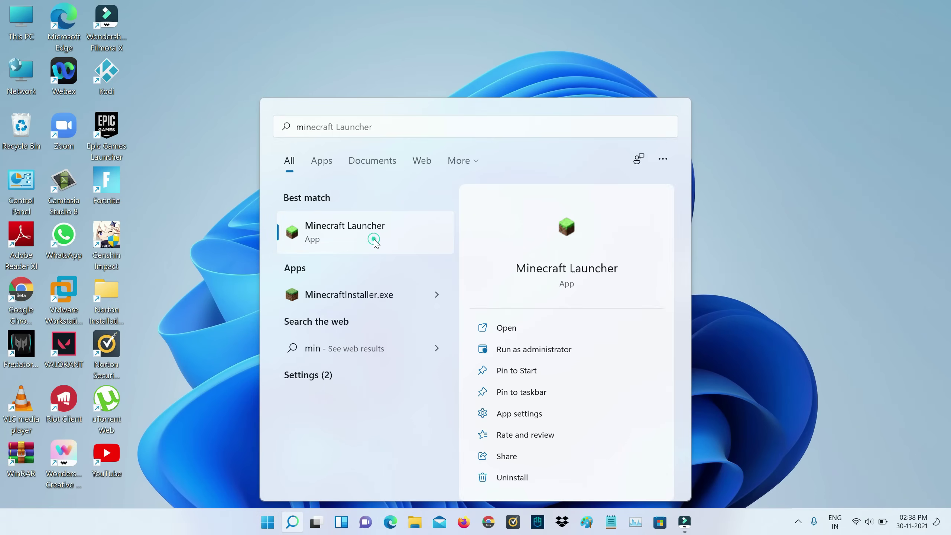
left_click(374, 239)
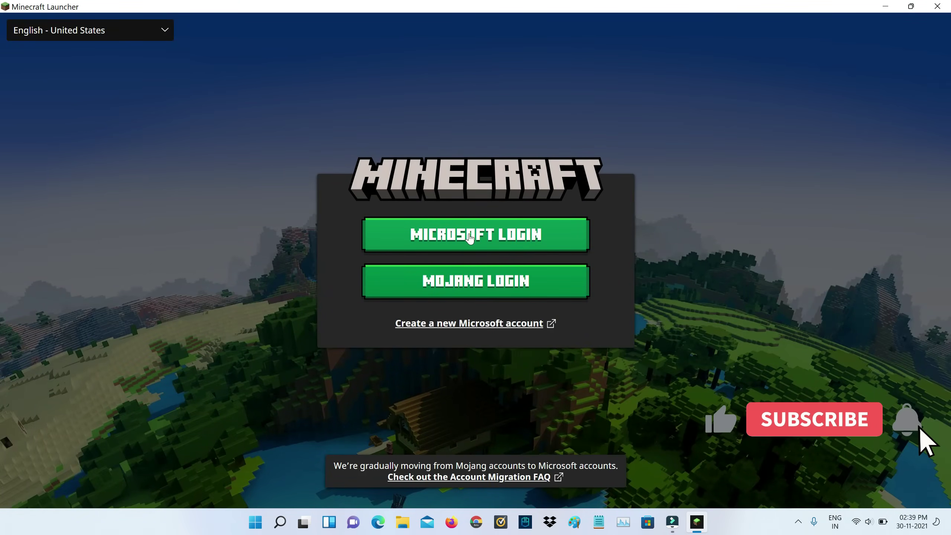
- Choose Microsoft Login and confirm Let's Play on the Xbox welcome-back screen
left_click(469, 236)
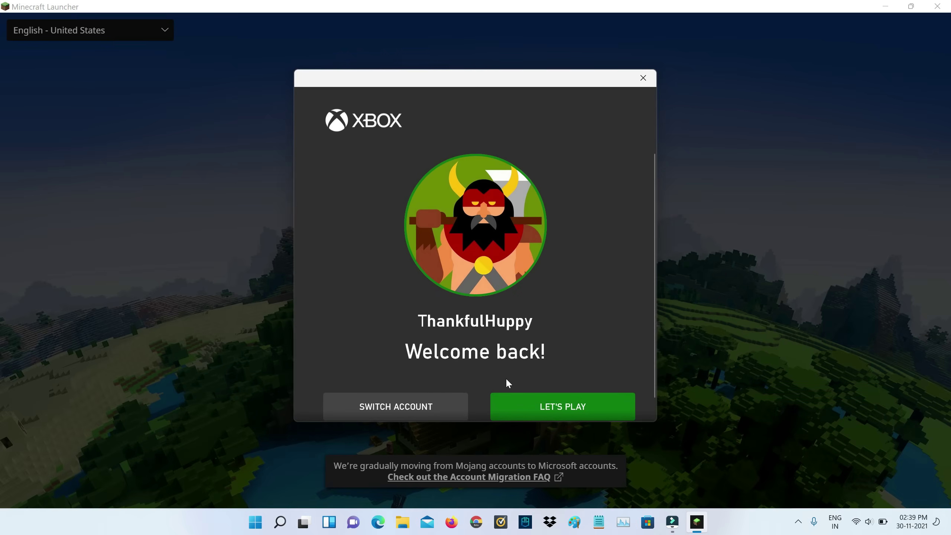
left_click(555, 413)
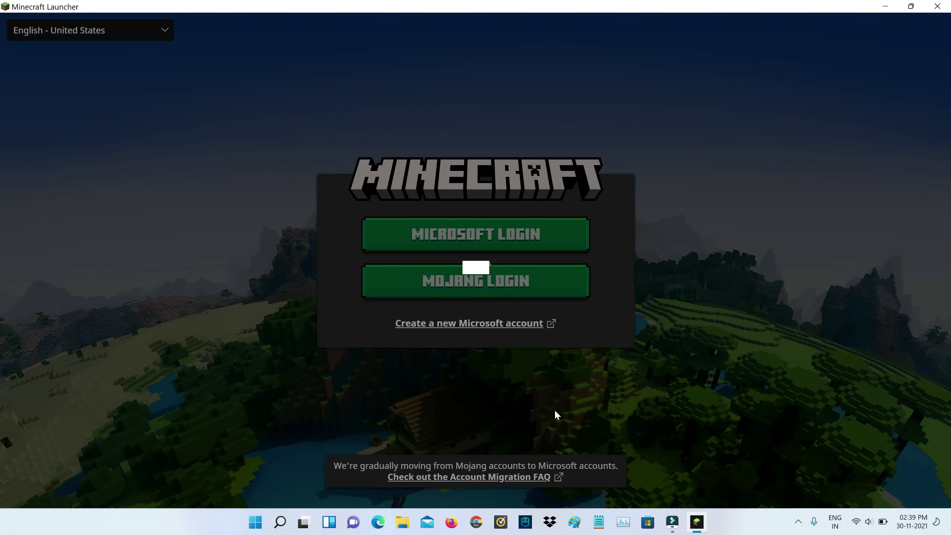